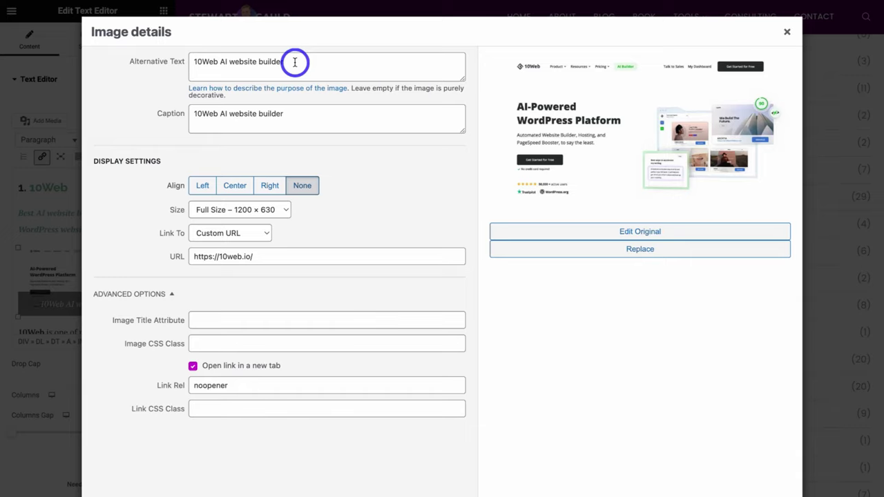
Step: Examine the alternative text of the 10Web image and close its image details
{"action": "left_click_drag", "start_coordinate": [295, 62], "coordinate": [195, 61]}
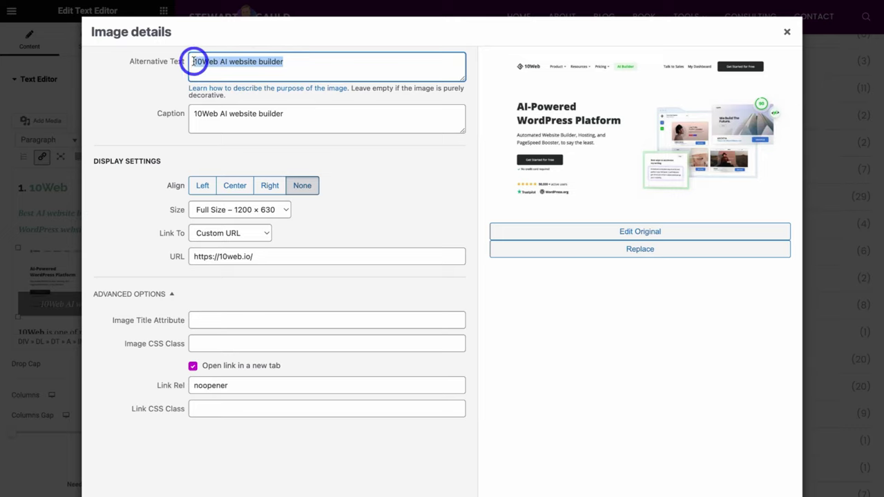
{"action": "left_click", "coordinate": [307, 62]}
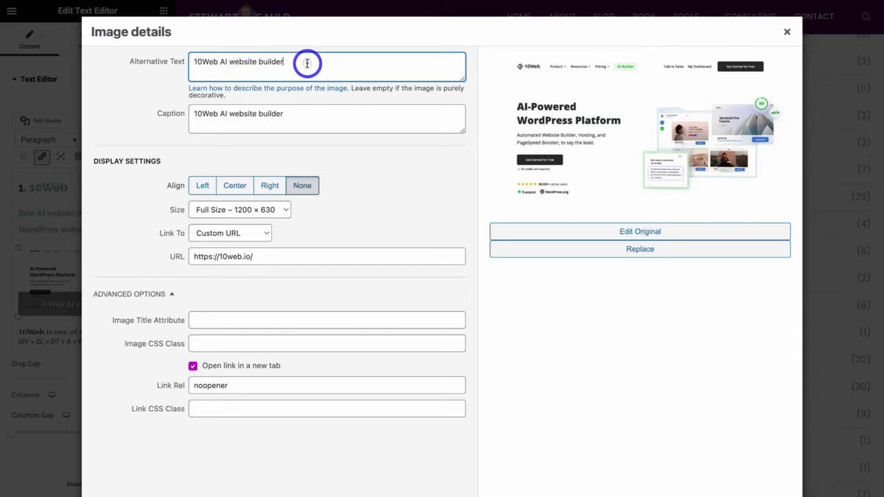
{"action": "left_click", "coordinate": [787, 32]}
Step: Look through the article's introduction, embedded video and 10Web section in the page editor to review the images and media
{"action": "scroll", "coordinate": [565, 221], "scroll_direction": "up", "scroll_amount": 15}
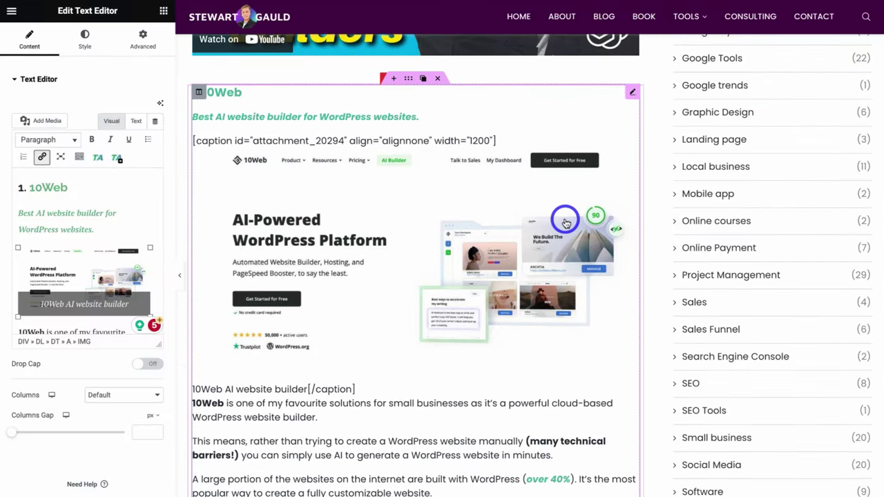
{"action": "scroll", "coordinate": [565, 221], "scroll_direction": "up", "scroll_amount": 6}
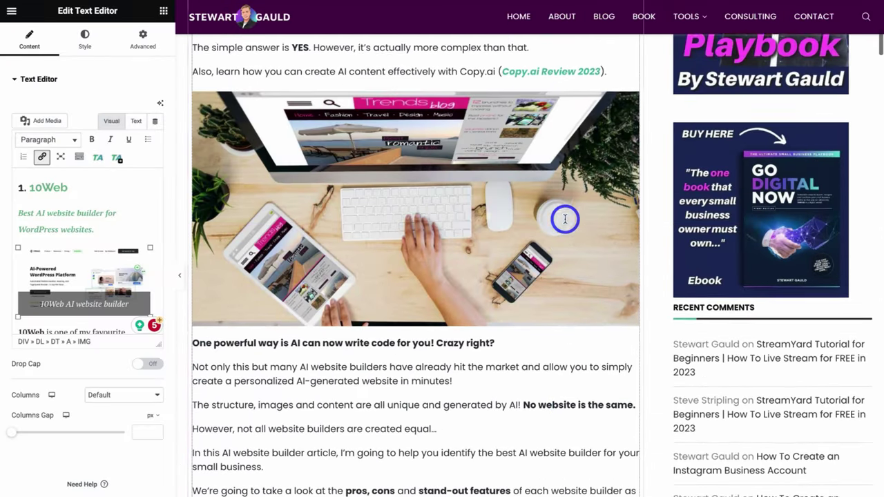
{"action": "left_click", "coordinate": [565, 221]}
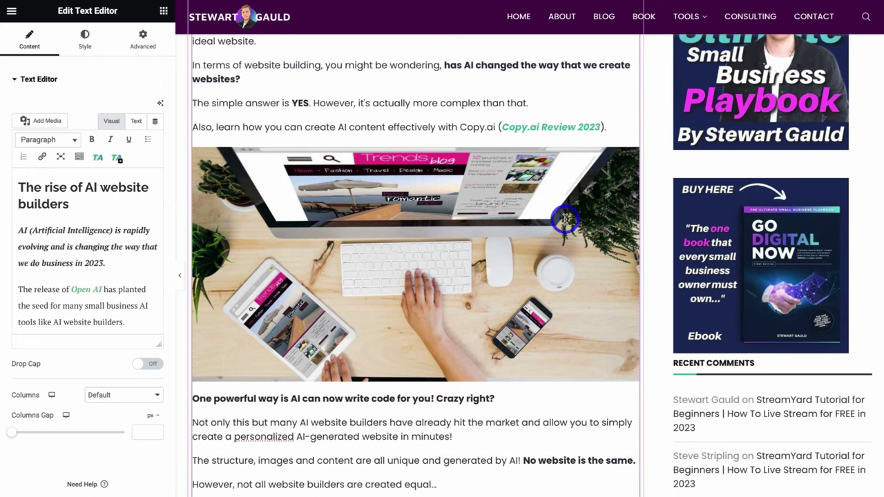
{"action": "scroll", "coordinate": [565, 219], "scroll_direction": "down", "scroll_amount": 15}
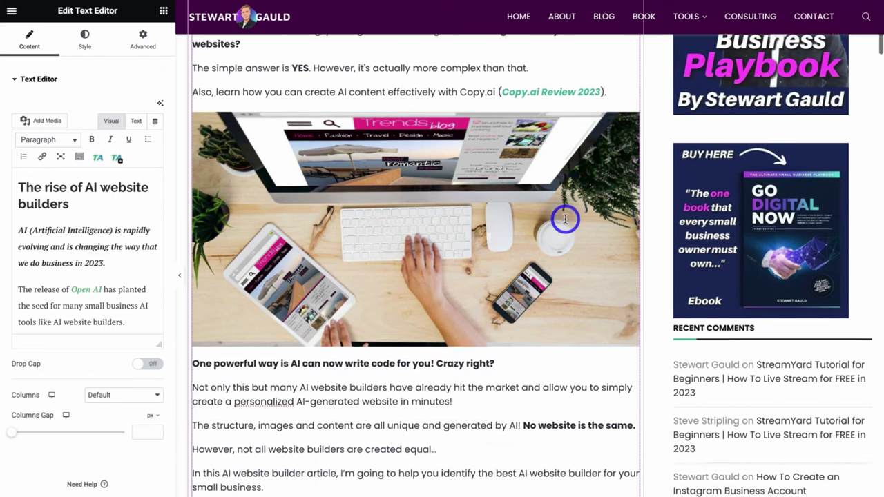
{"action": "scroll", "coordinate": [565, 220], "scroll_direction": "down", "scroll_amount": 2}
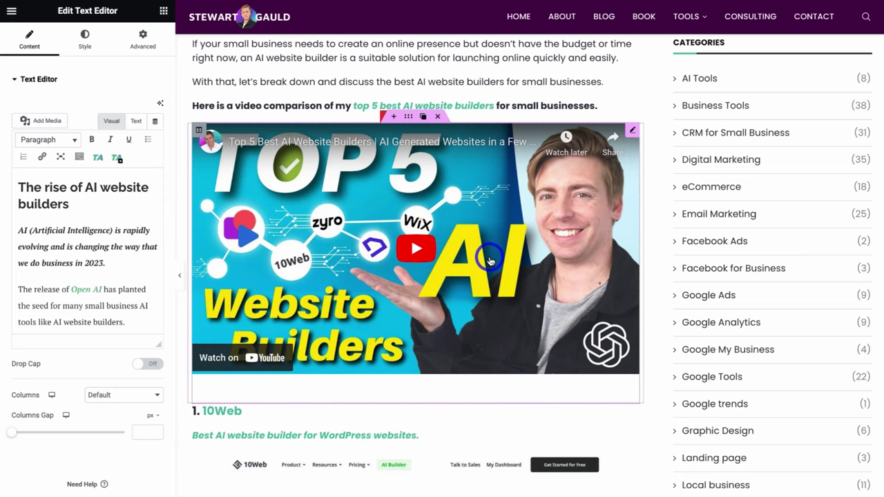
{"action": "scroll", "coordinate": [489, 260], "scroll_direction": "down", "scroll_amount": 10}
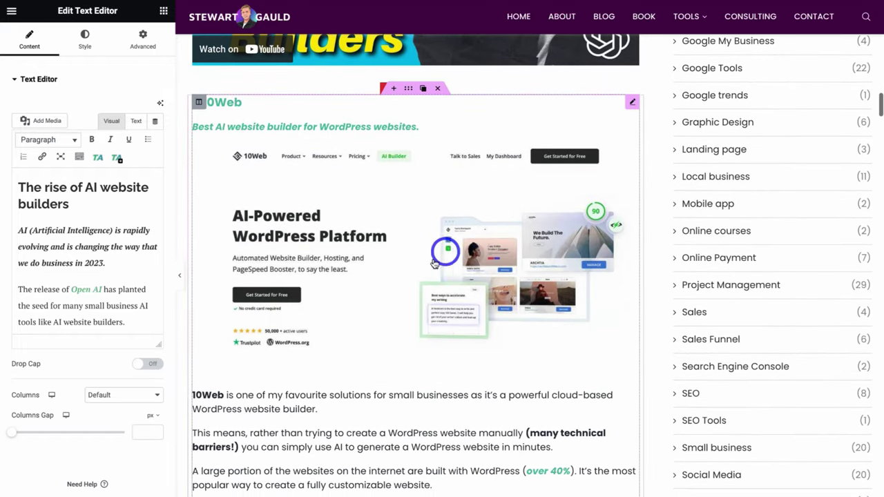
{"action": "scroll", "coordinate": [453, 264], "scroll_direction": "down", "scroll_amount": 12}
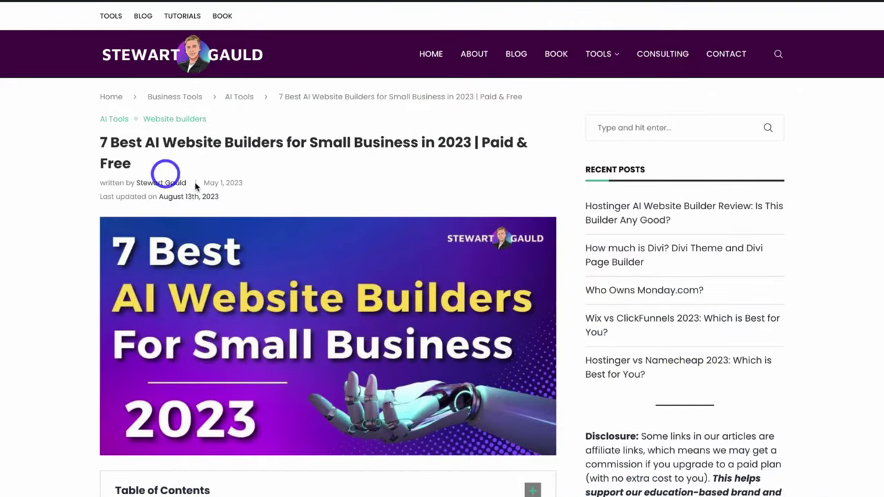
Step: Expand the Table of Contents on the published AI website builders article and review its entries
{"action": "scroll", "coordinate": [557, 170], "scroll_direction": "down", "scroll_amount": 4}
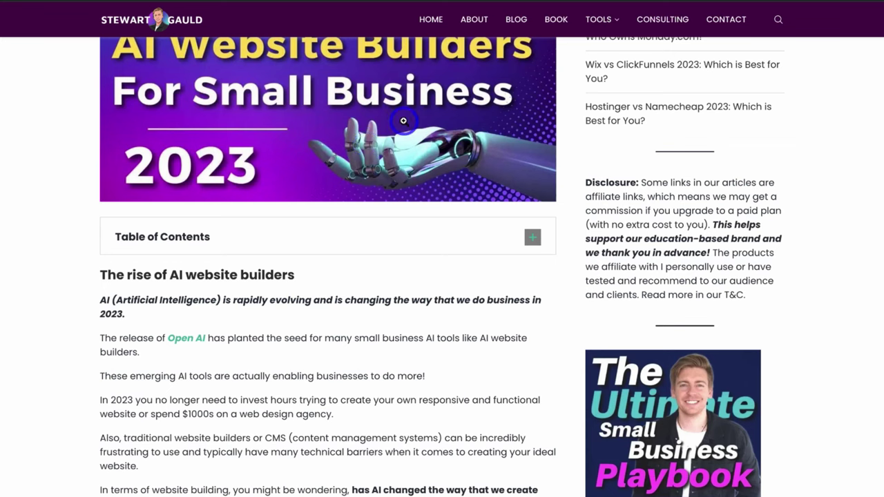
{"action": "scroll", "coordinate": [404, 120], "scroll_direction": "down", "scroll_amount": 1}
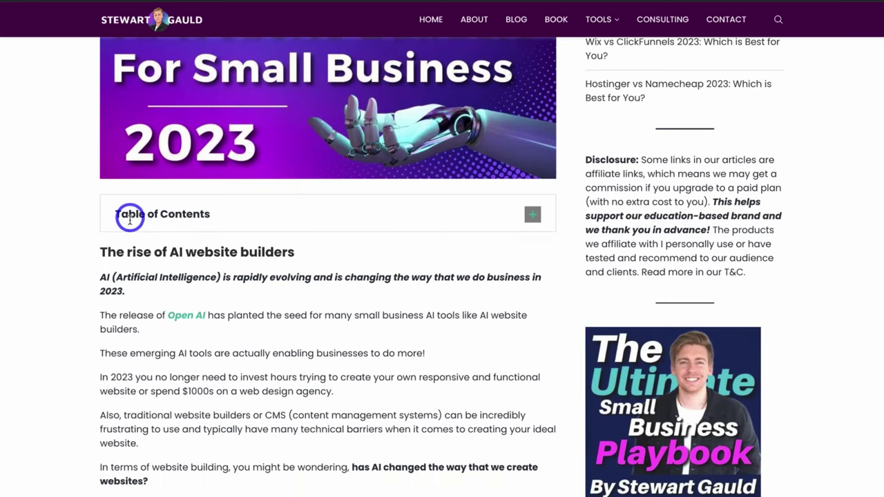
{"action": "left_click", "coordinate": [532, 215]}
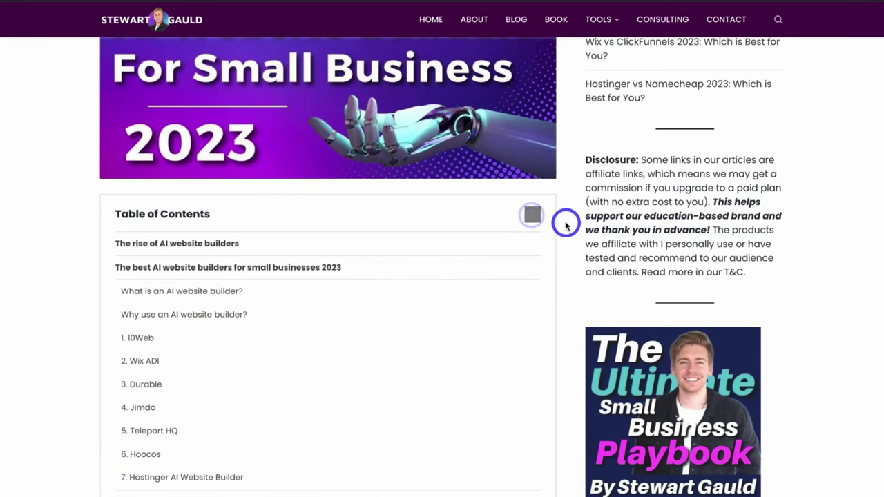
{"action": "scroll", "coordinate": [566, 224], "scroll_direction": "down", "scroll_amount": 3}
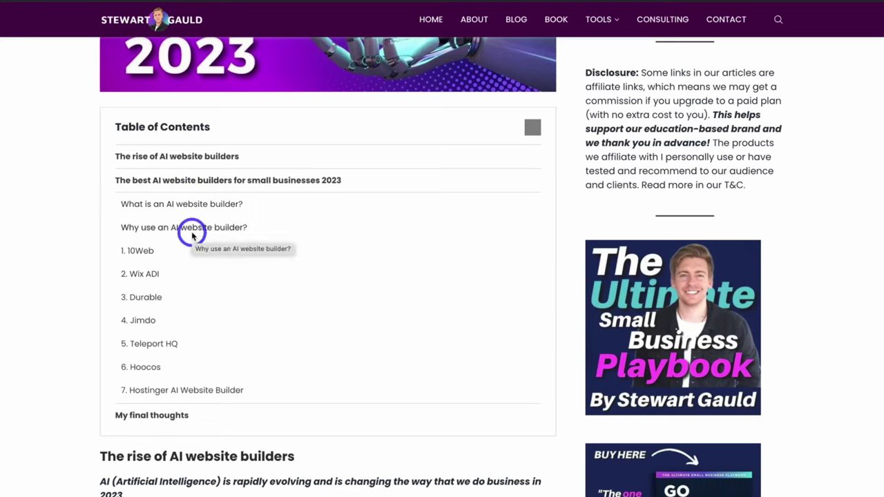
Step: Jump to the Durable section from the table of contents and return to the contents list
{"action": "left_click", "coordinate": [145, 297]}
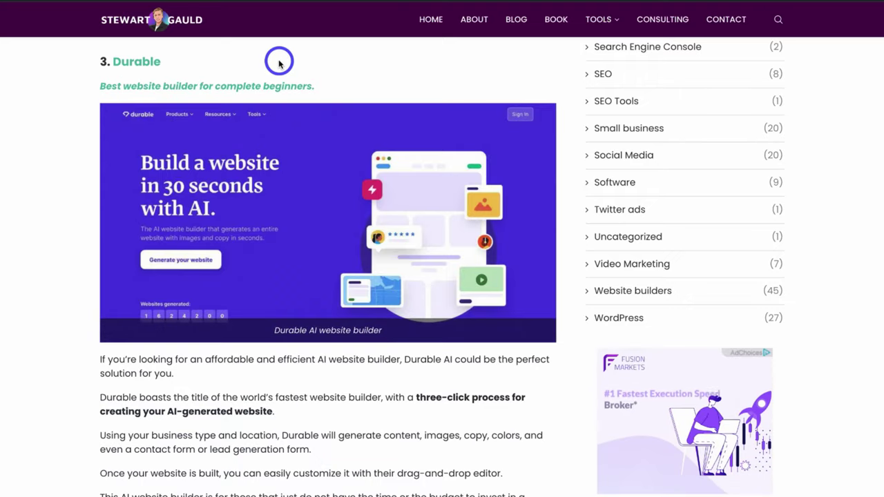
{"action": "scroll", "coordinate": [812, 456], "scroll_direction": "down", "scroll_amount": 1}
{"action": "left_click", "coordinate": [862, 476]}
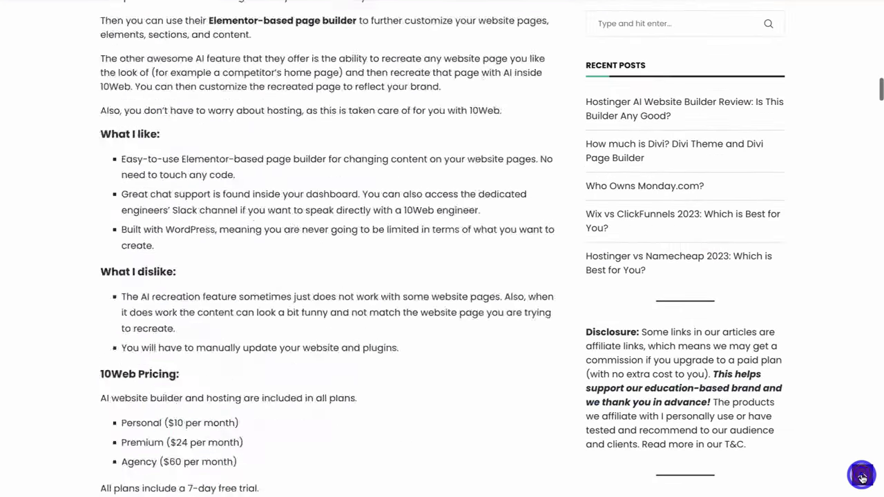
{"action": "scroll", "coordinate": [449, 387], "scroll_direction": "down", "scroll_amount": 3}
{"action": "scroll", "coordinate": [449, 386], "scroll_direction": "down", "scroll_amount": 2}
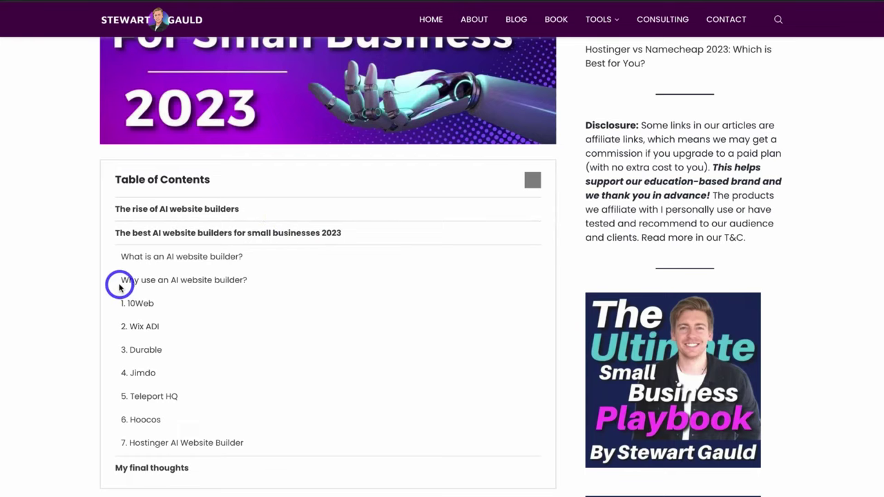
Step: Jump to the "Why use an AI website builder?" section from the table of contents and go back up the article
{"action": "left_click", "coordinate": [192, 281]}
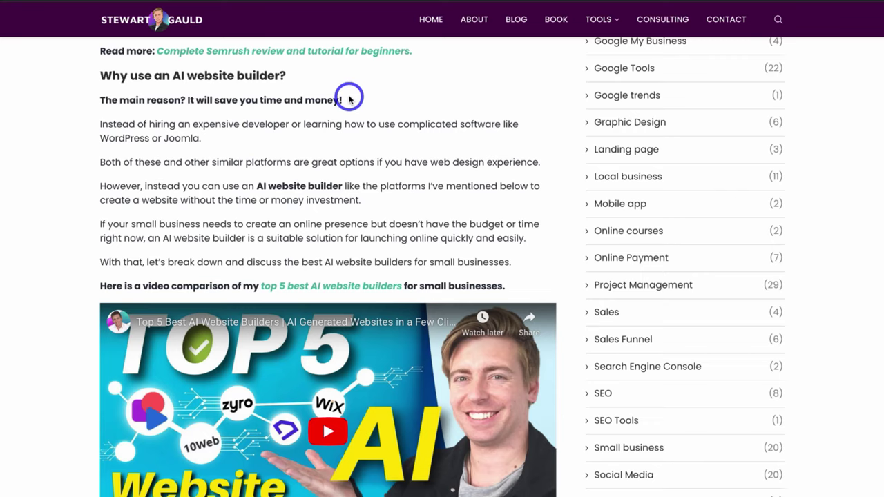
{"action": "scroll", "coordinate": [349, 100], "scroll_direction": "up", "scroll_amount": 12}
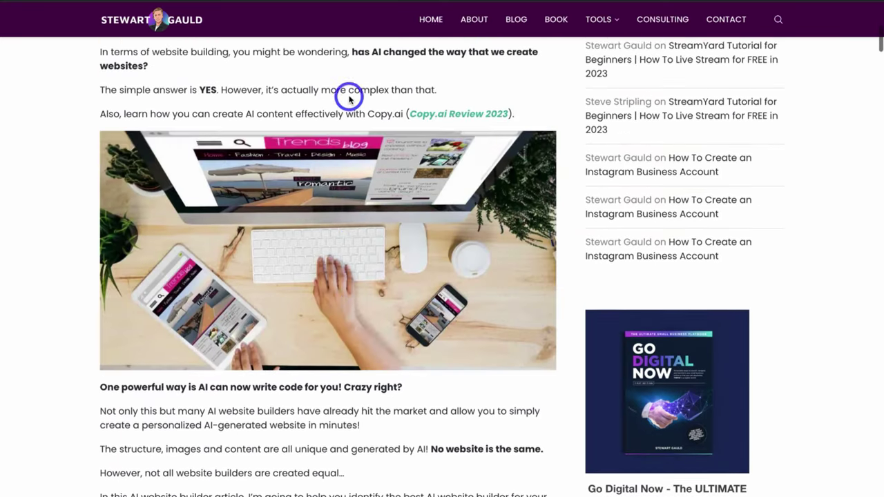
{"action": "scroll", "coordinate": [349, 100], "scroll_direction": "up", "scroll_amount": 9}
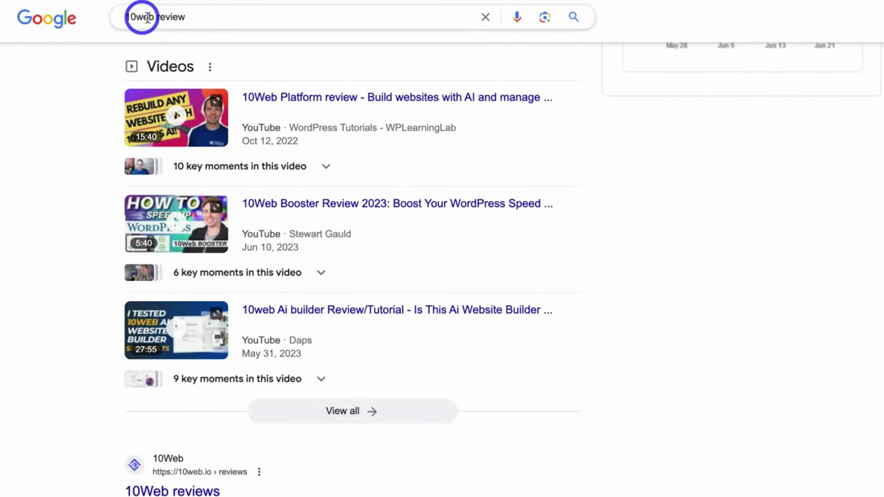
Step: Find the 10Web Review 2023 article in the Google results for "10web review" and open its "10Web Review 2023" section link
{"action": "scroll", "coordinate": [637, 241], "scroll_direction": "down", "scroll_amount": 6}
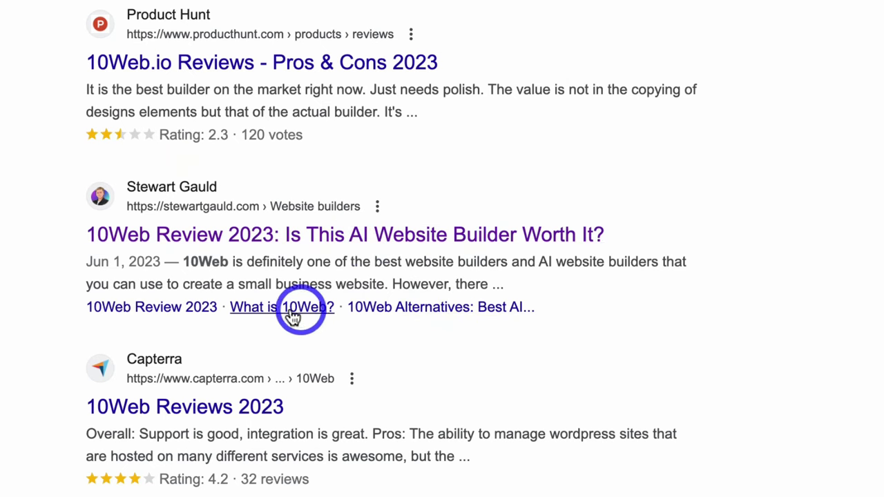
{"action": "left_click", "coordinate": [178, 309]}
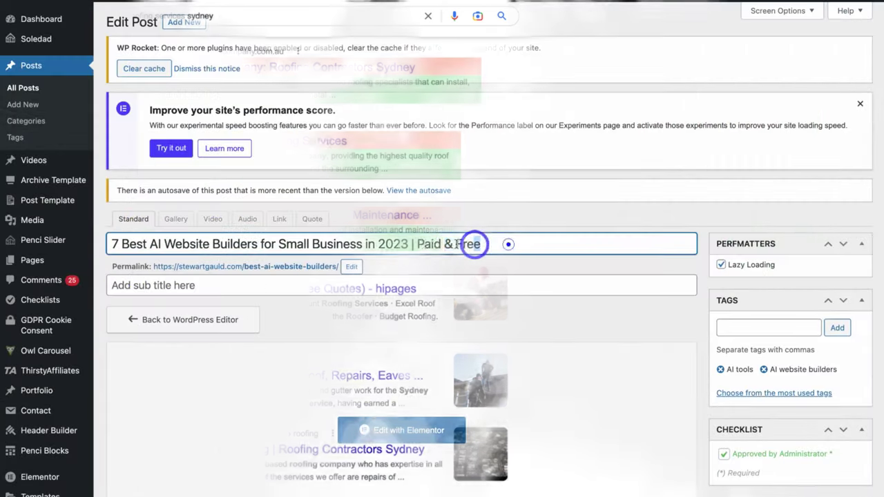
Step: Examine the keywords in the post title, including "AI Website Builders" and "AI Website Builders for Small Business"
{"action": "left_click_drag", "start_coordinate": [417, 242], "coordinate": [114, 241]}
{"action": "left_click", "coordinate": [116, 243]}
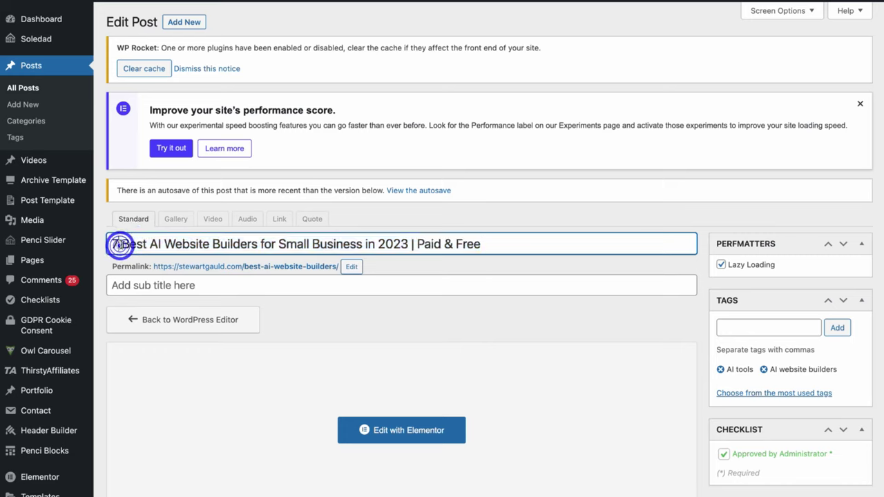
{"action": "type", "text": "7"}
{"action": "left_click_drag", "start_coordinate": [122, 244], "coordinate": [257, 245]}
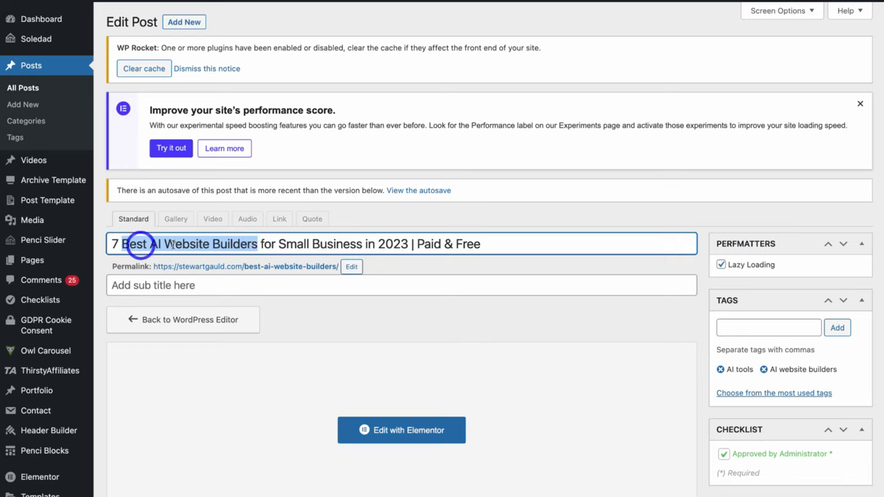
{"action": "left_click", "coordinate": [212, 244]}
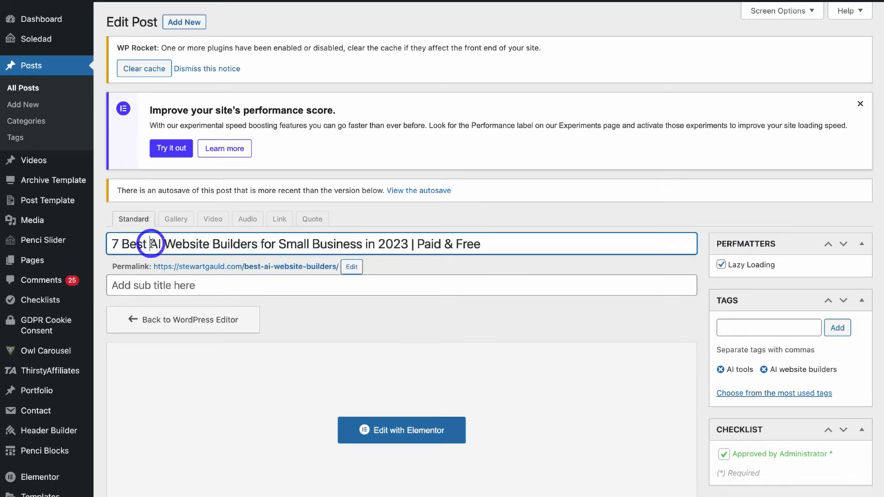
{"action": "left_click_drag", "start_coordinate": [151, 244], "coordinate": [257, 243]}
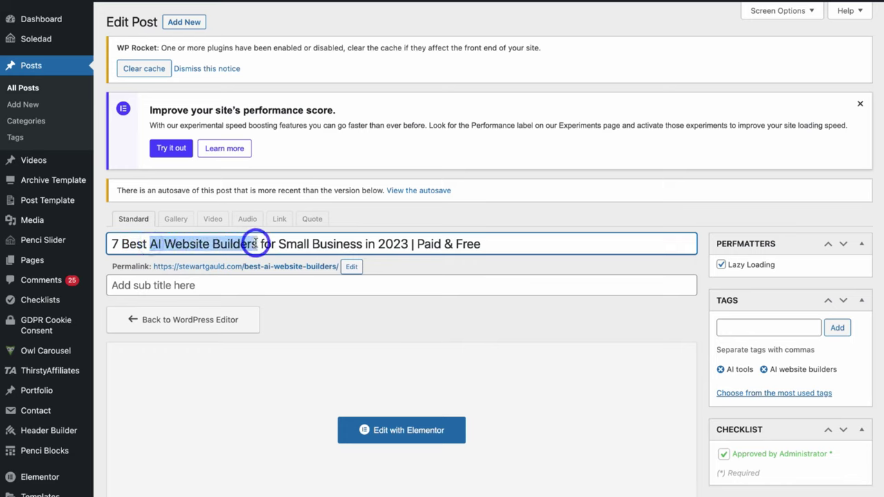
{"action": "left_click", "coordinate": [200, 246]}
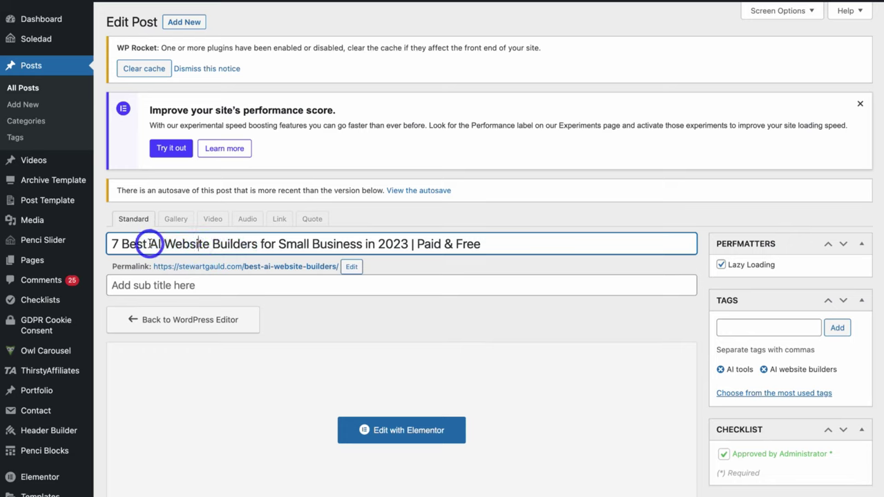
{"action": "left_click_drag", "start_coordinate": [148, 245], "coordinate": [360, 245]}
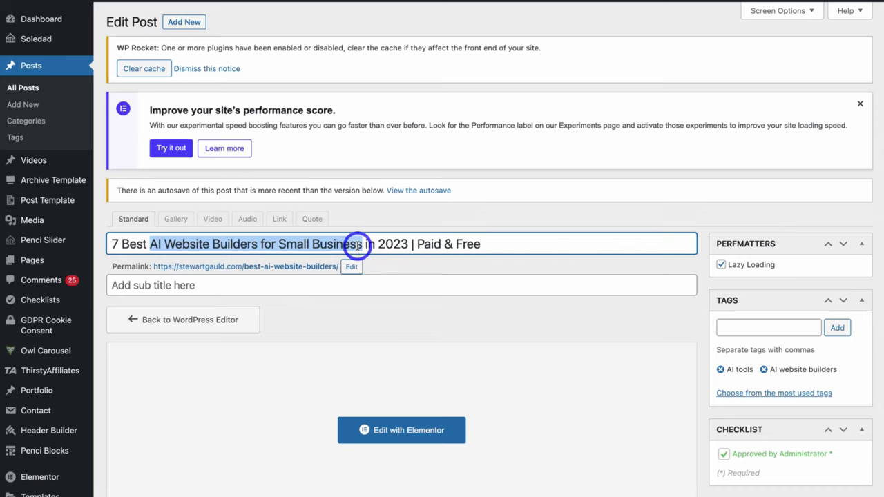
{"action": "left_click", "coordinate": [483, 245]}
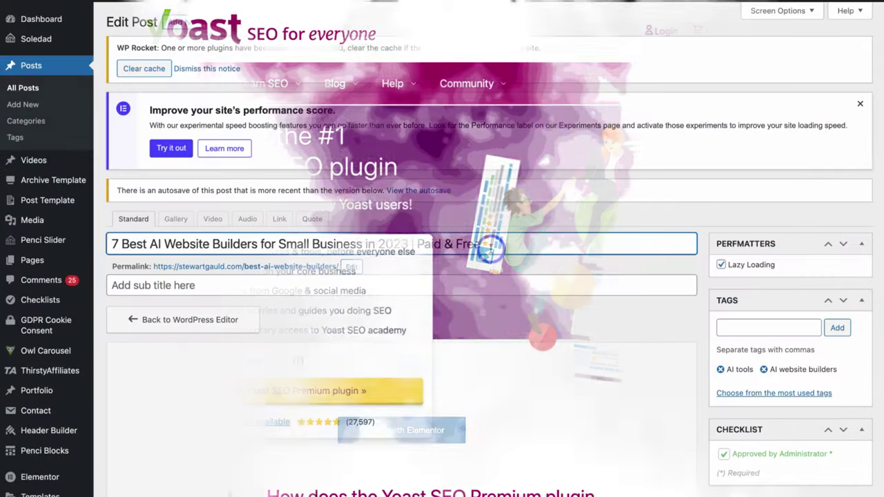
Step: Examine the post's Yoast SEO focus keyphrase, Google preview and SEO title
{"action": "scroll", "coordinate": [491, 249], "scroll_direction": "down", "scroll_amount": 6}
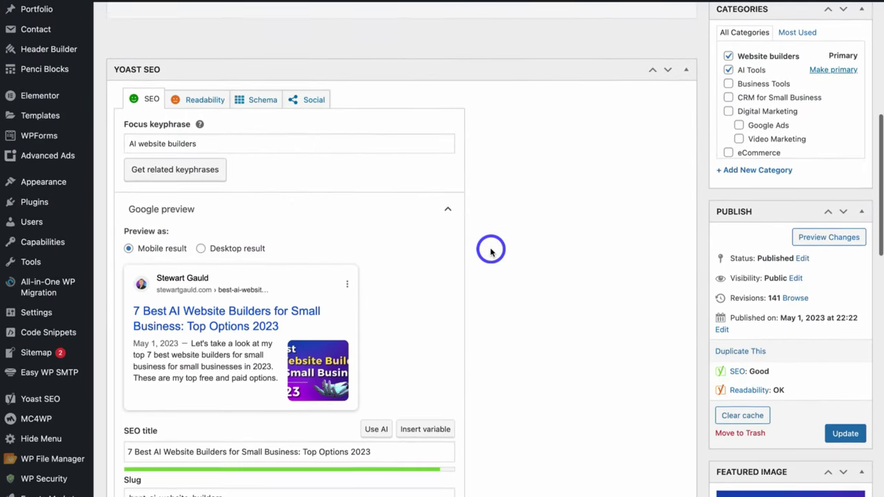
{"action": "scroll", "coordinate": [491, 251], "scroll_direction": "down", "scroll_amount": 1}
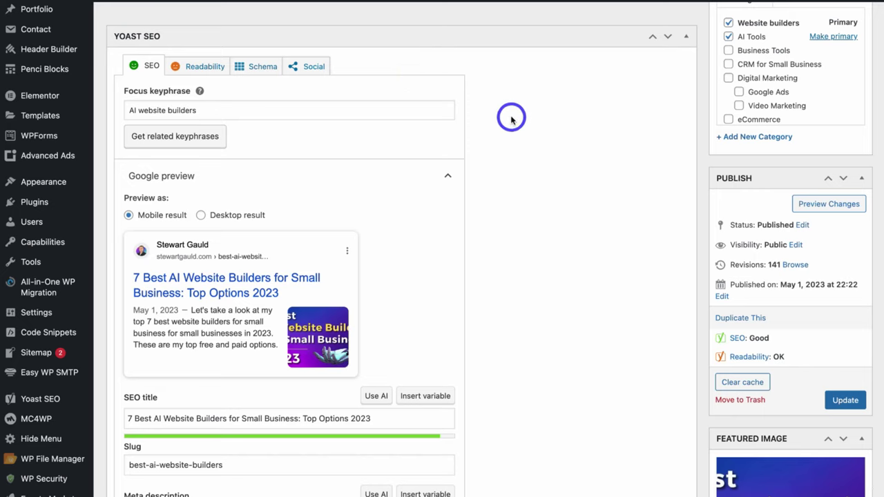
{"action": "left_click_drag", "start_coordinate": [208, 111], "coordinate": [129, 111]}
{"action": "left_click", "coordinate": [237, 110]}
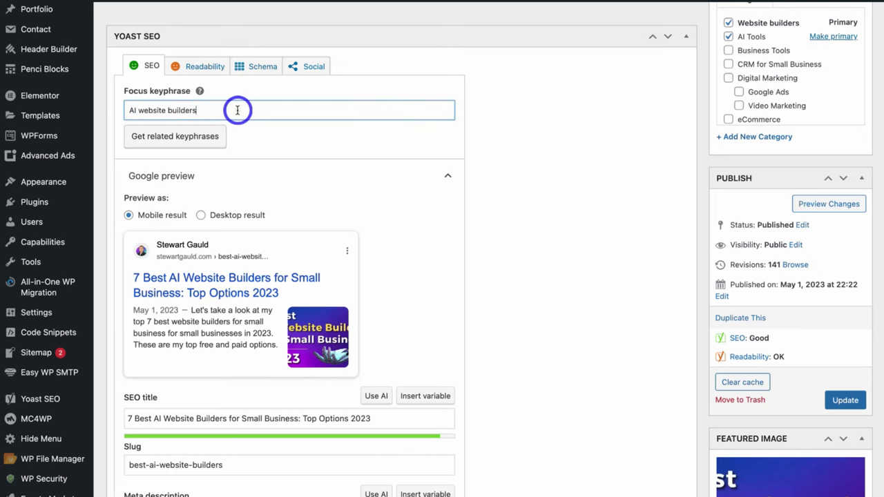
{"action": "scroll", "coordinate": [237, 111], "scroll_direction": "down", "scroll_amount": 3}
{"action": "scroll", "coordinate": [237, 112], "scroll_direction": "down", "scroll_amount": 2}
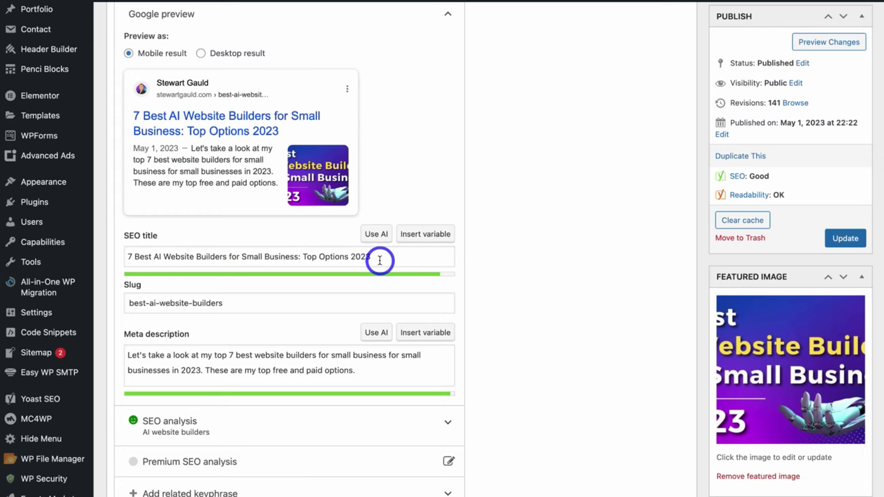
Step: Compare the post title with the Yoast SEO title and inspect the wording of the meta description
{"action": "scroll", "coordinate": [379, 260], "scroll_direction": "up", "scroll_amount": 10}
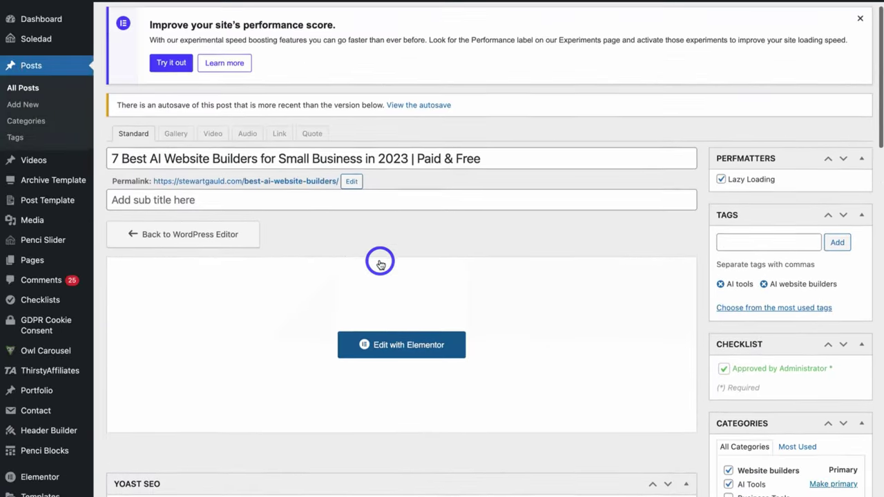
{"action": "scroll", "coordinate": [413, 177], "scroll_direction": "down", "scroll_amount": 10}
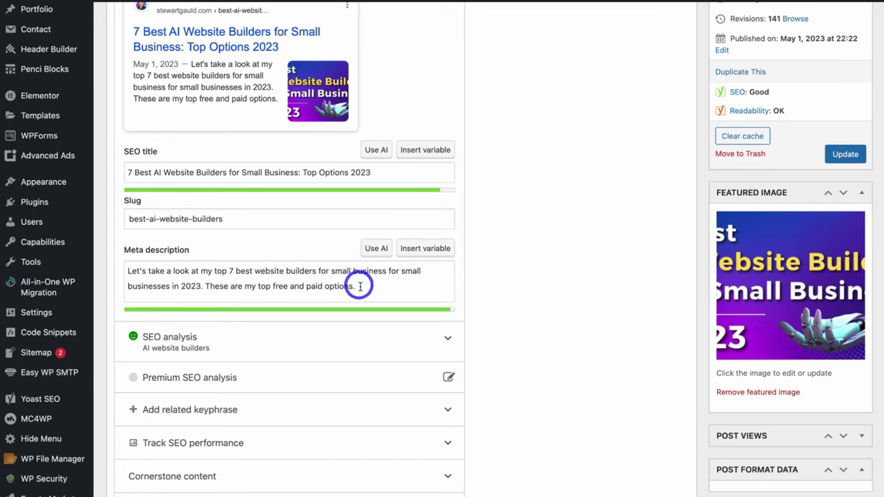
{"action": "left_click", "coordinate": [255, 271]}
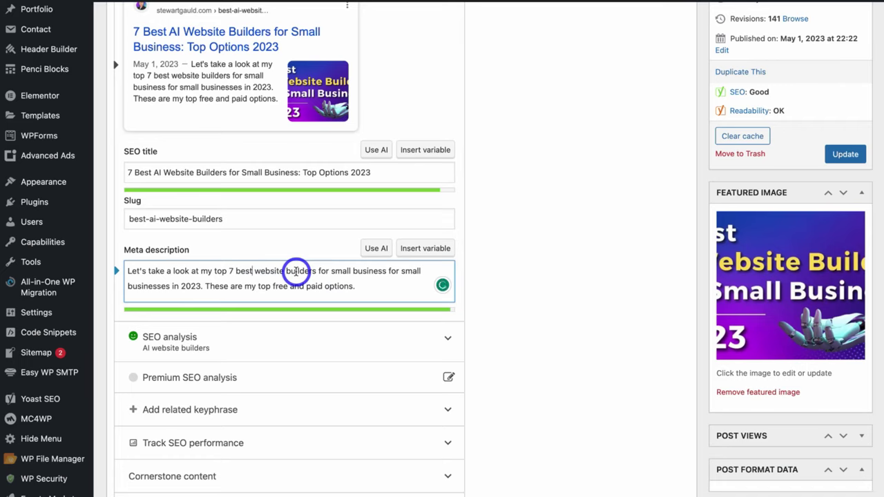
Step: Insert "AI" before "website builders" in the Yoast meta description and delete a few characters from the wording
{"action": "type", "text": "AI"}
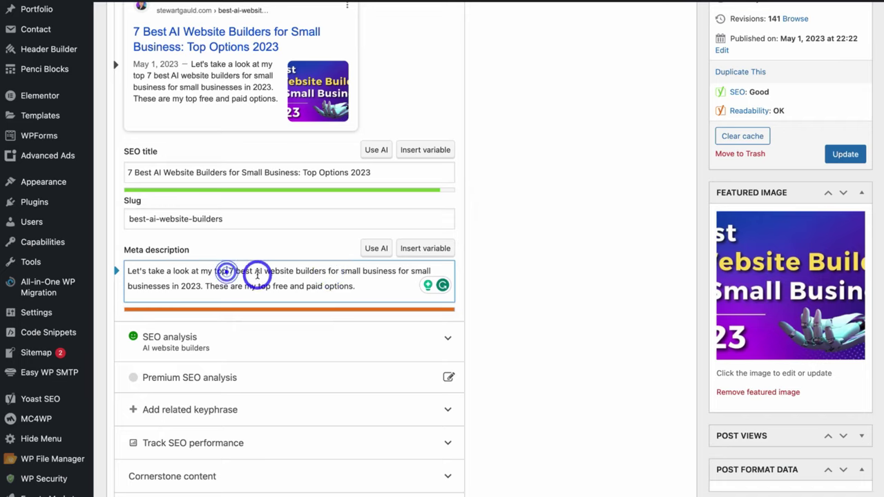
{"action": "key", "text": "BackSpace"}
{"action": "key", "text": "BackSpace"}
{"action": "key", "text": "BackSpace"}
{"action": "key", "text": "BackSpace"}
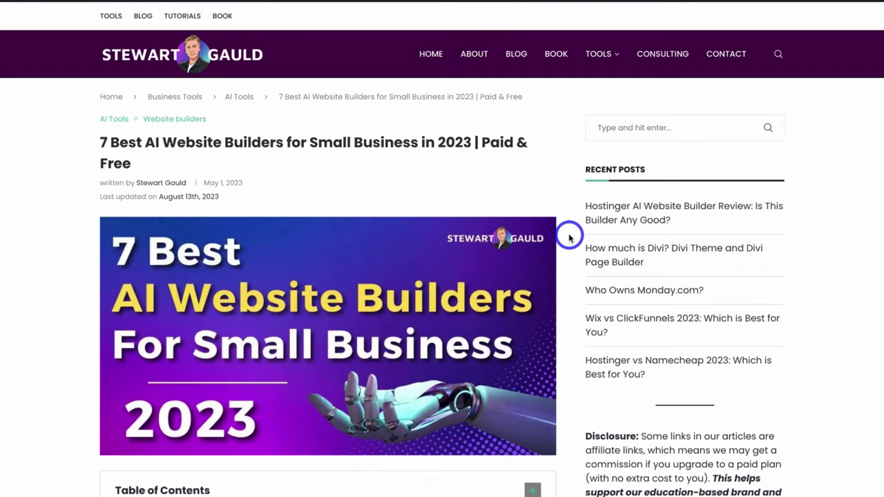
Step: Open the "Open AI" link and the "Copy.ai Review 2023" link in the introduction of the published article
{"action": "scroll", "coordinate": [569, 238], "scroll_direction": "down", "scroll_amount": 5}
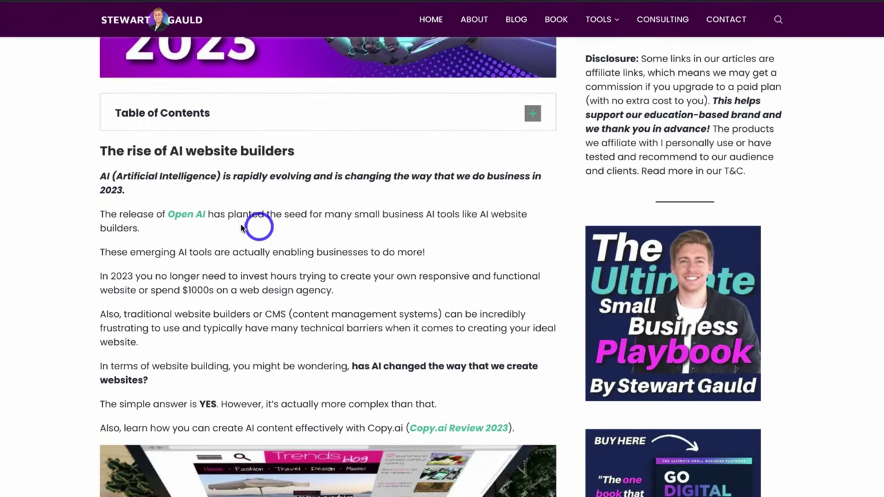
{"action": "left_click", "coordinate": [184, 217]}
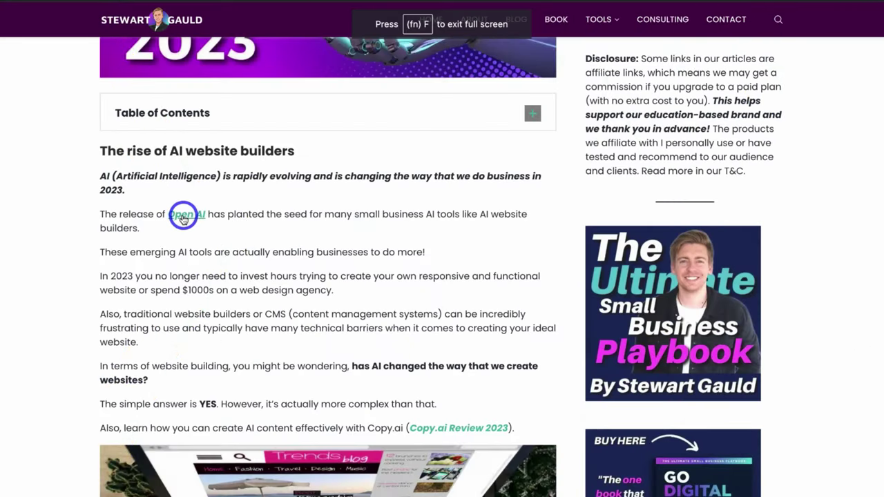
{"action": "scroll", "coordinate": [342, 225], "scroll_direction": "down", "scroll_amount": 2}
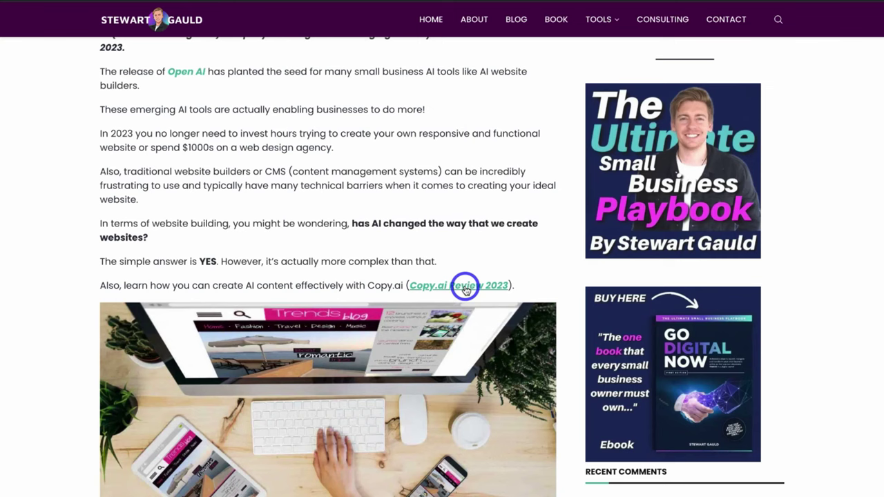
{"action": "left_click", "coordinate": [465, 288]}
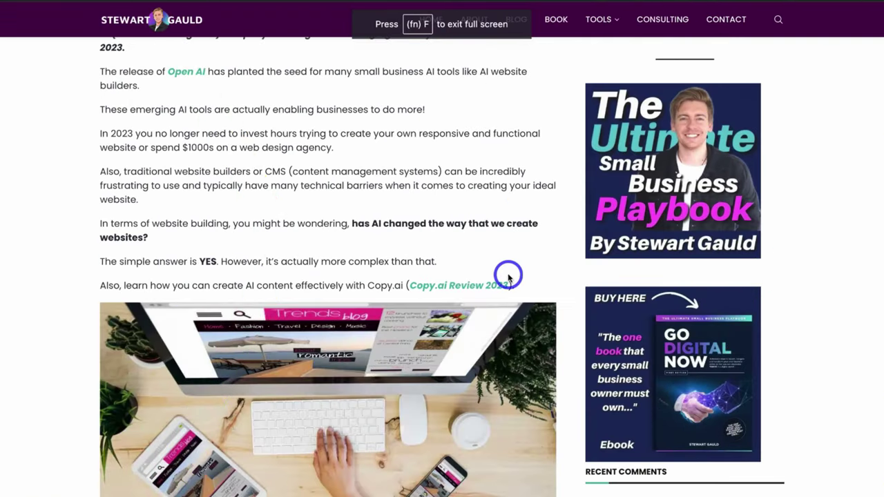
Step: Jump to the Wix ADI section from the list of best AI website builders and inspect its "Wix ADI to build your website here" link
{"action": "scroll", "coordinate": [508, 276], "scroll_direction": "down", "scroll_amount": 7}
{"action": "scroll", "coordinate": [508, 277], "scroll_direction": "down", "scroll_amount": 1}
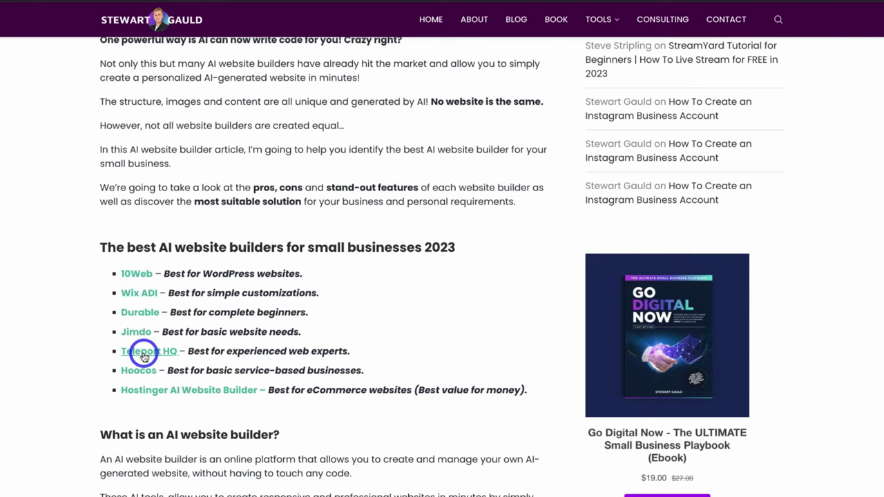
{"action": "left_click", "coordinate": [138, 293]}
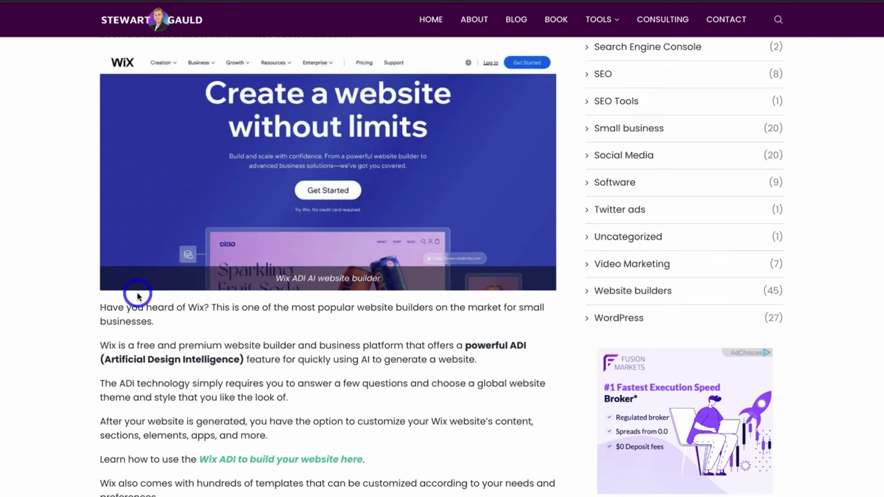
{"action": "scroll", "coordinate": [138, 295], "scroll_direction": "down", "scroll_amount": 2}
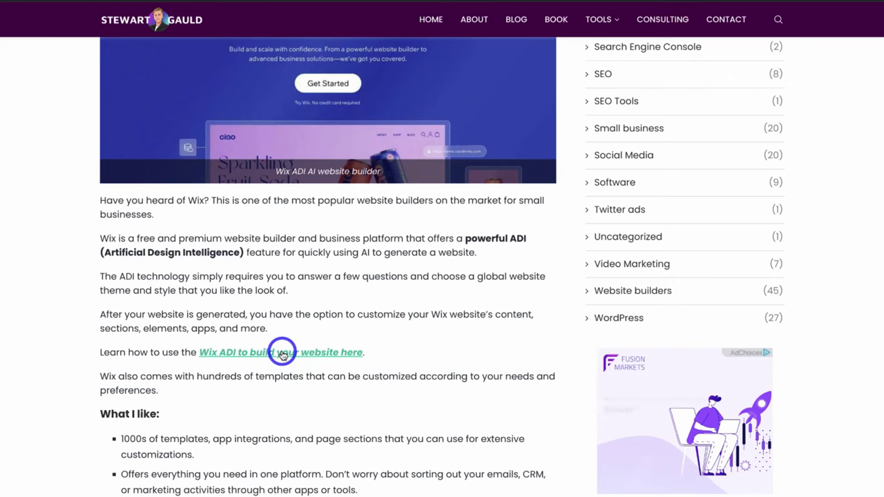
Step: Examine the internal links in the Durable section, including "Durable AI review" and the free business logo guide
{"action": "scroll", "coordinate": [282, 355], "scroll_direction": "down", "scroll_amount": 15}
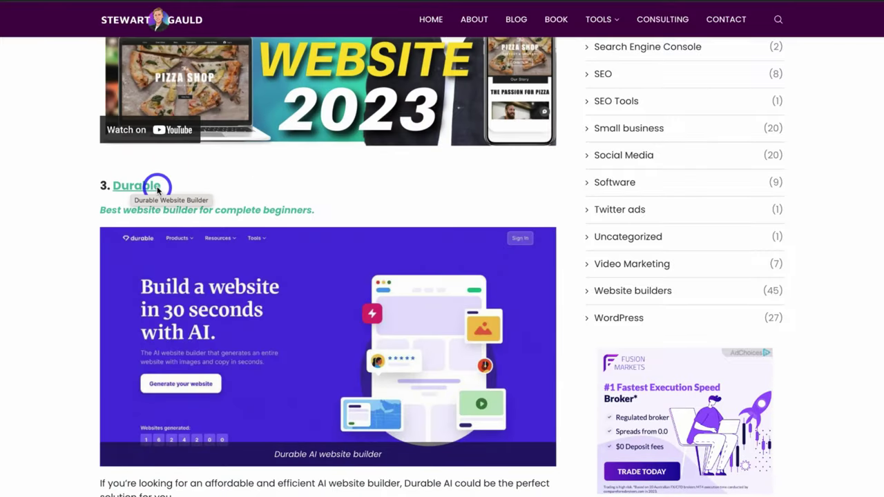
{"action": "scroll", "coordinate": [156, 187], "scroll_direction": "down", "scroll_amount": 8}
{"action": "scroll", "coordinate": [185, 220], "scroll_direction": "down", "scroll_amount": 1}
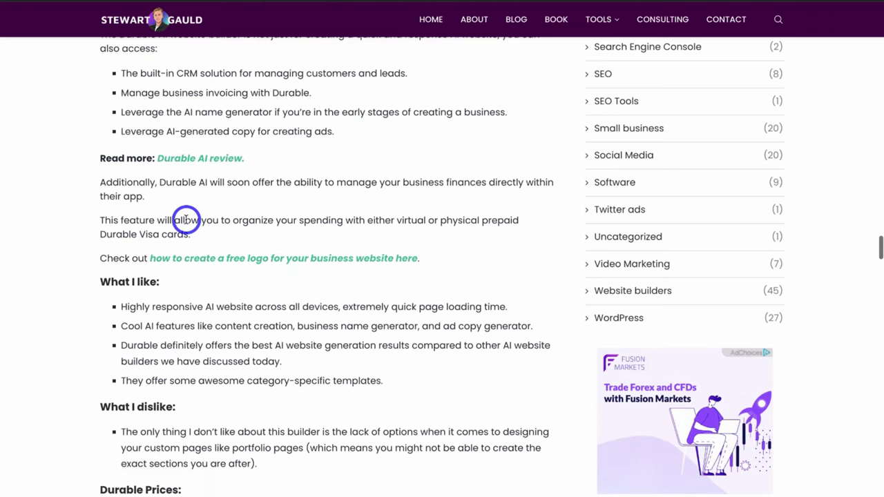
{"action": "scroll", "coordinate": [258, 262], "scroll_direction": "down", "scroll_amount": 5}
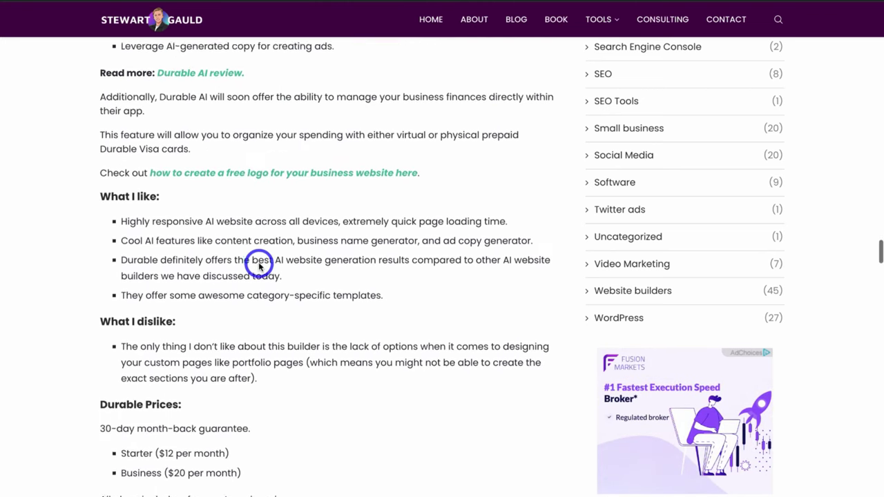
{"action": "scroll", "coordinate": [261, 261], "scroll_direction": "up", "scroll_amount": 2}
{"action": "scroll", "coordinate": [261, 260], "scroll_direction": "up", "scroll_amount": 2}
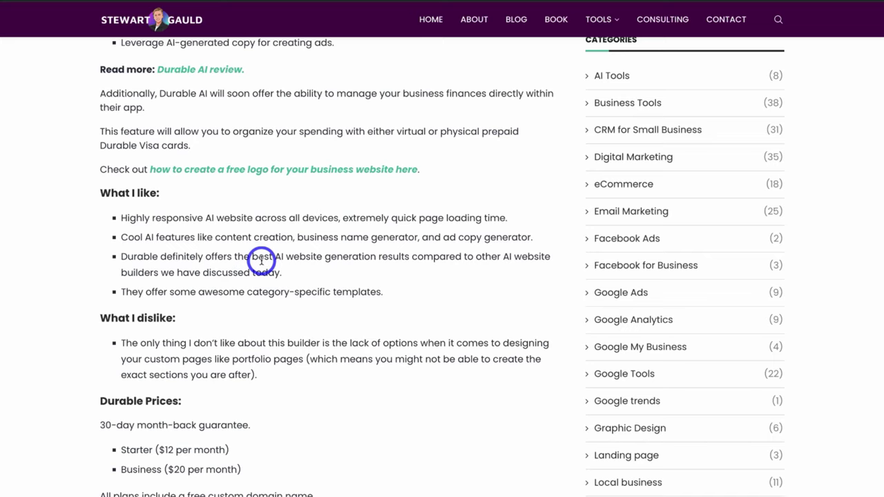
Step: Review the article back up to its title, examining the links in the 10Web section such as "over 40%" and "My WordPress 101 guide"
{"action": "scroll", "coordinate": [262, 261], "scroll_direction": "up", "scroll_amount": 3}
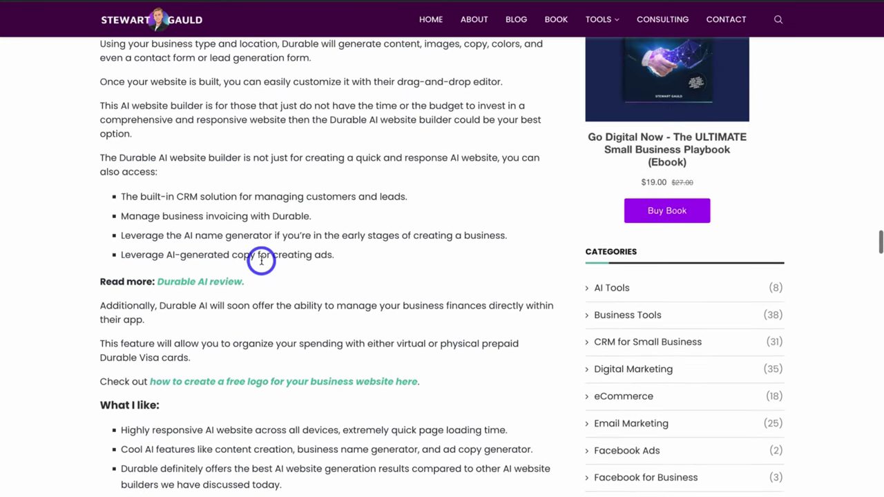
{"action": "scroll", "coordinate": [270, 268], "scroll_direction": "up", "scroll_amount": 15}
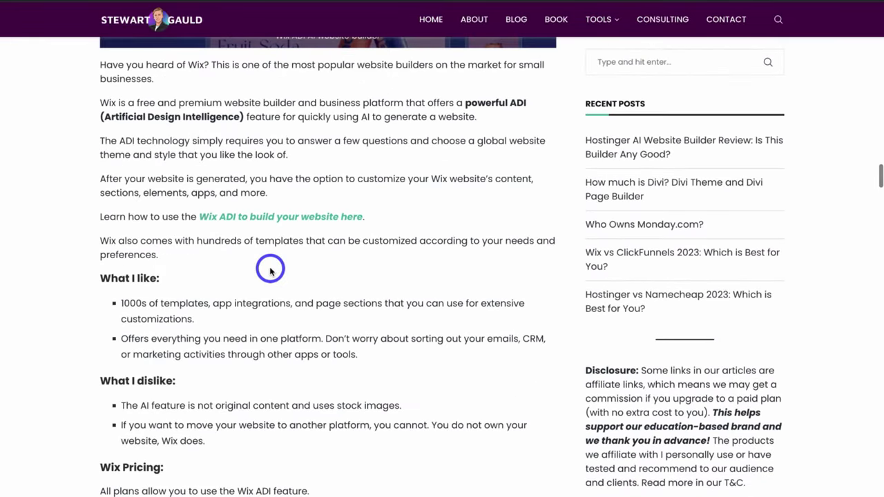
{"action": "scroll", "coordinate": [270, 268], "scroll_direction": "up", "scroll_amount": 10}
{"action": "scroll", "coordinate": [270, 270], "scroll_direction": "down", "scroll_amount": 4}
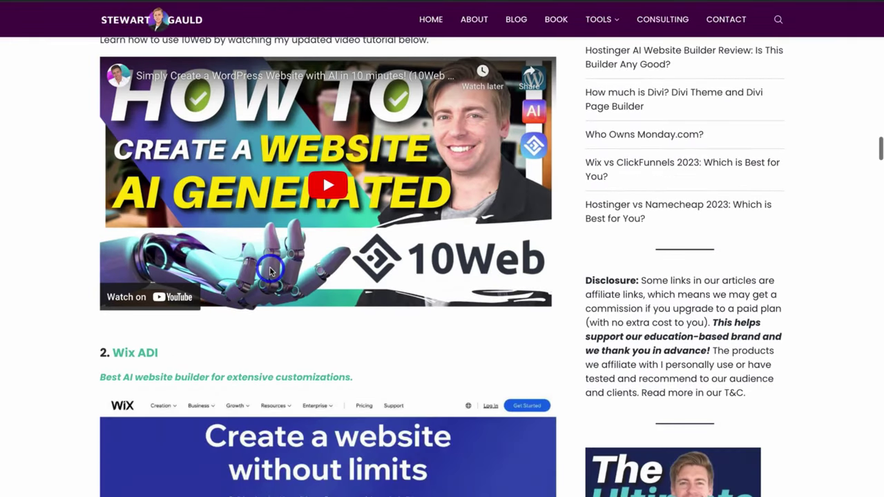
{"action": "scroll", "coordinate": [131, 352], "scroll_direction": "up", "scroll_amount": 8}
{"action": "scroll", "coordinate": [186, 322], "scroll_direction": "up", "scroll_amount": 6}
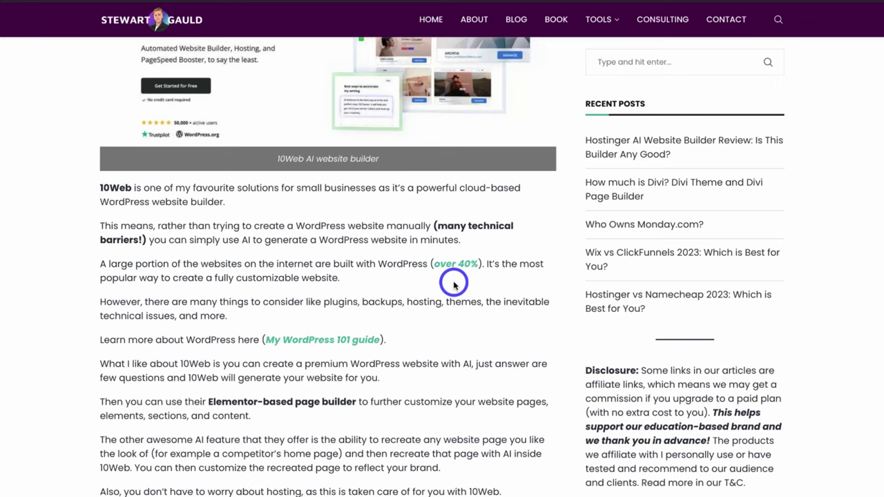
{"action": "scroll", "coordinate": [454, 284], "scroll_direction": "up", "scroll_amount": 15}
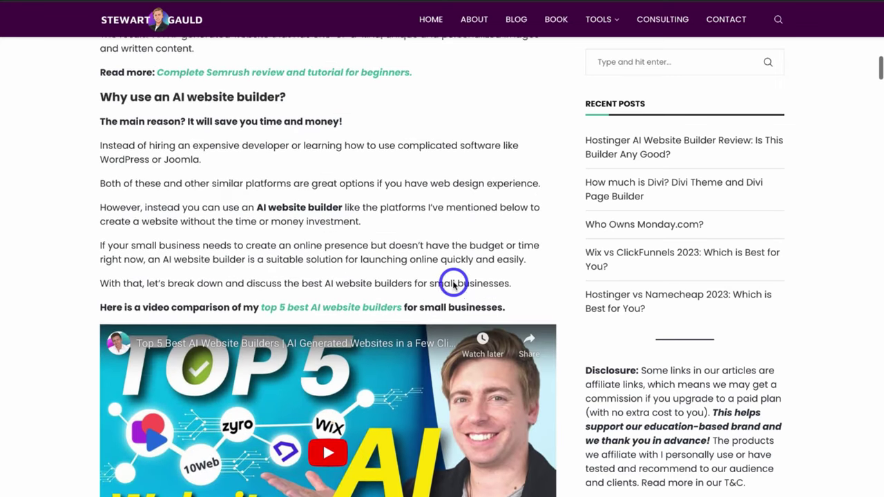
{"action": "scroll", "coordinate": [454, 282], "scroll_direction": "up", "scroll_amount": 15}
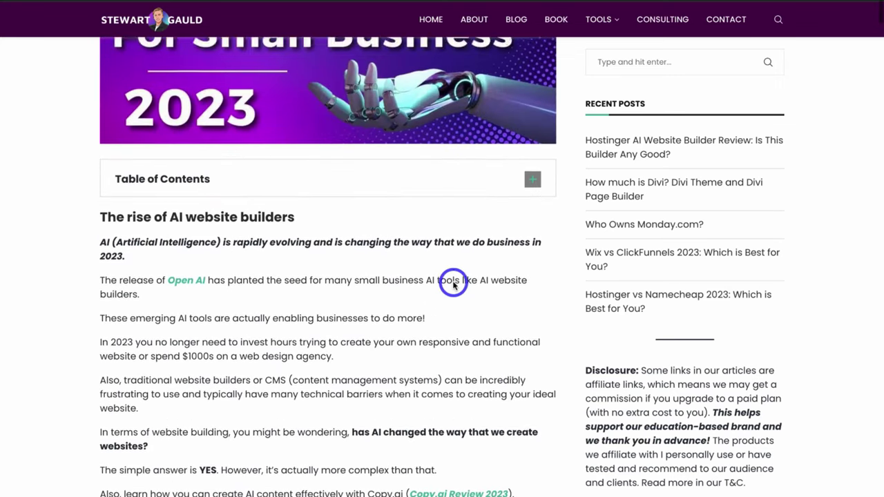
{"action": "scroll", "coordinate": [454, 282], "scroll_direction": "down", "scroll_amount": 2}
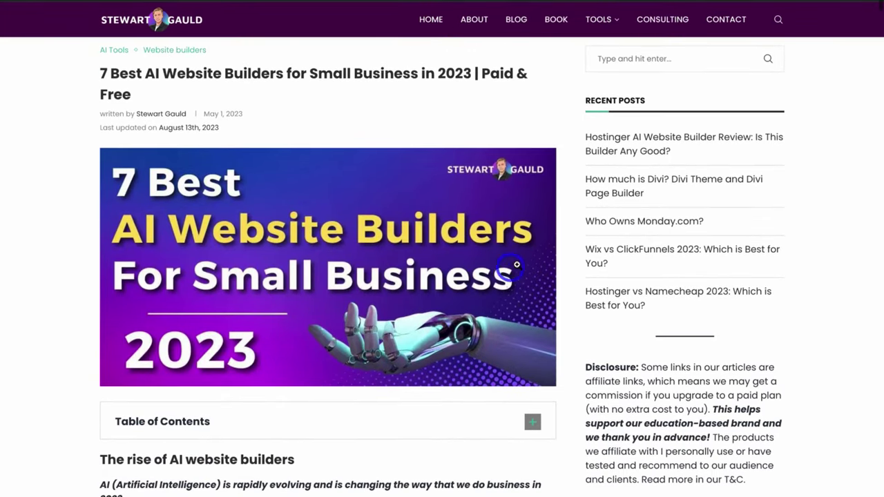